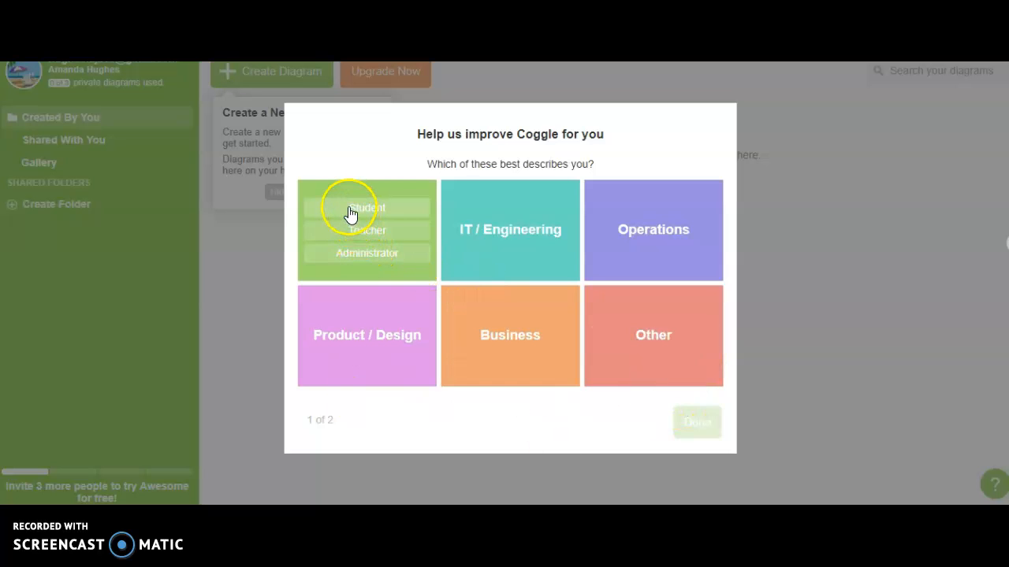
# Complete the welcome survey by choosing Student as the role and Concept Maps as the diagram type to create.
pyautogui.click(351, 212)
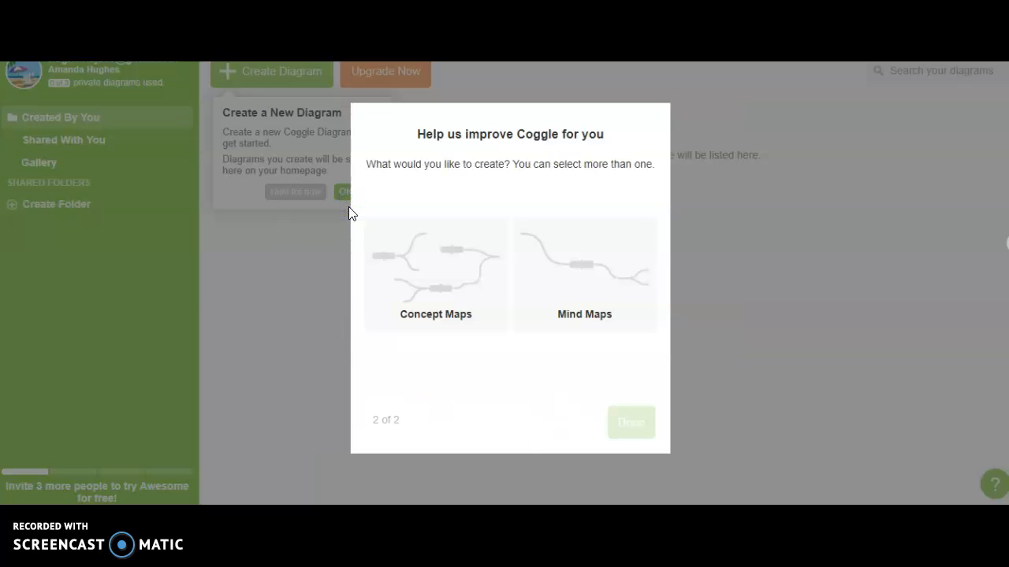
pyautogui.click(412, 304)
pyautogui.click(431, 271)
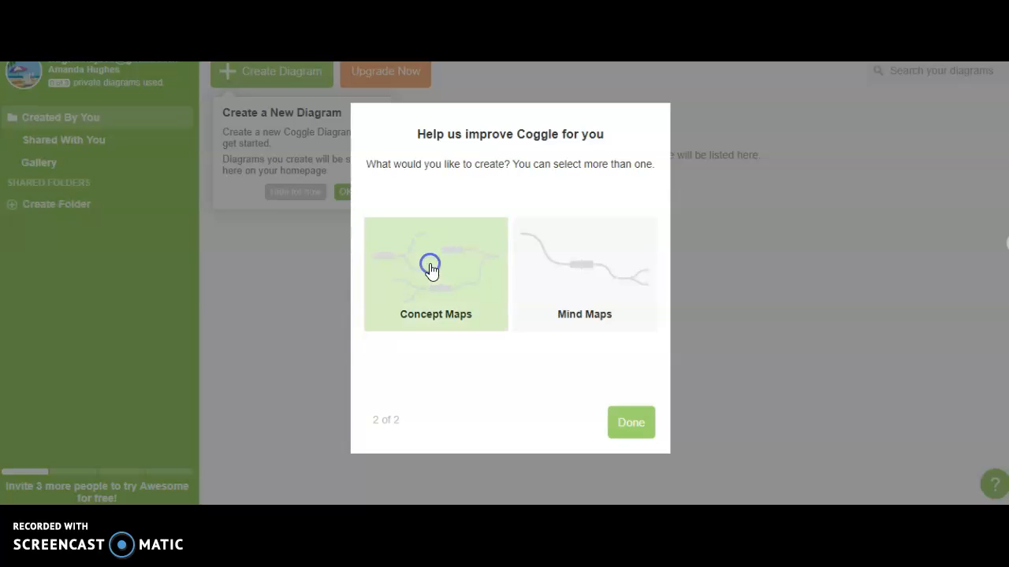
pyautogui.click(628, 422)
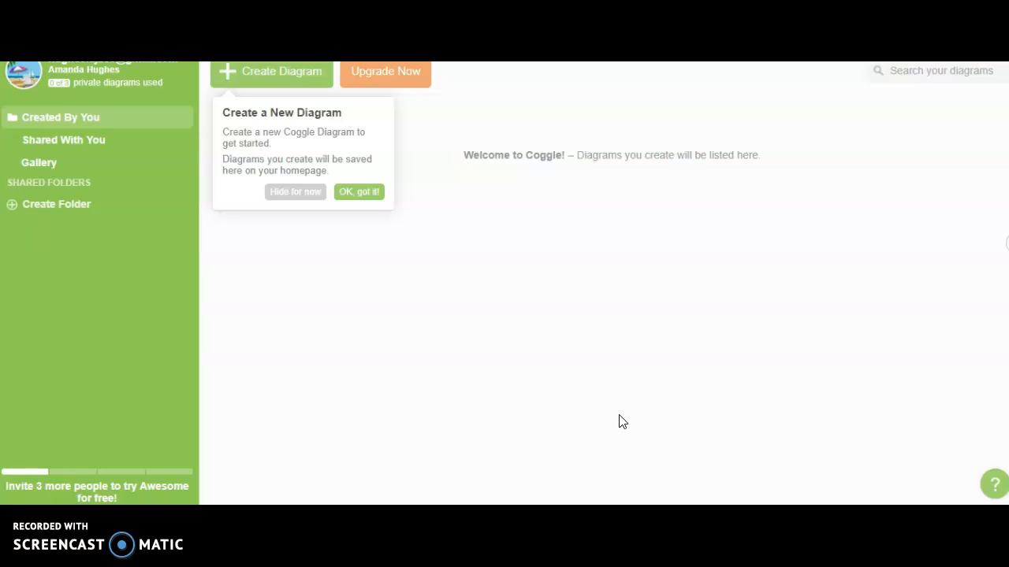
# Dismiss the new-diagram tip and create a new diagram.
pyautogui.click(359, 196)
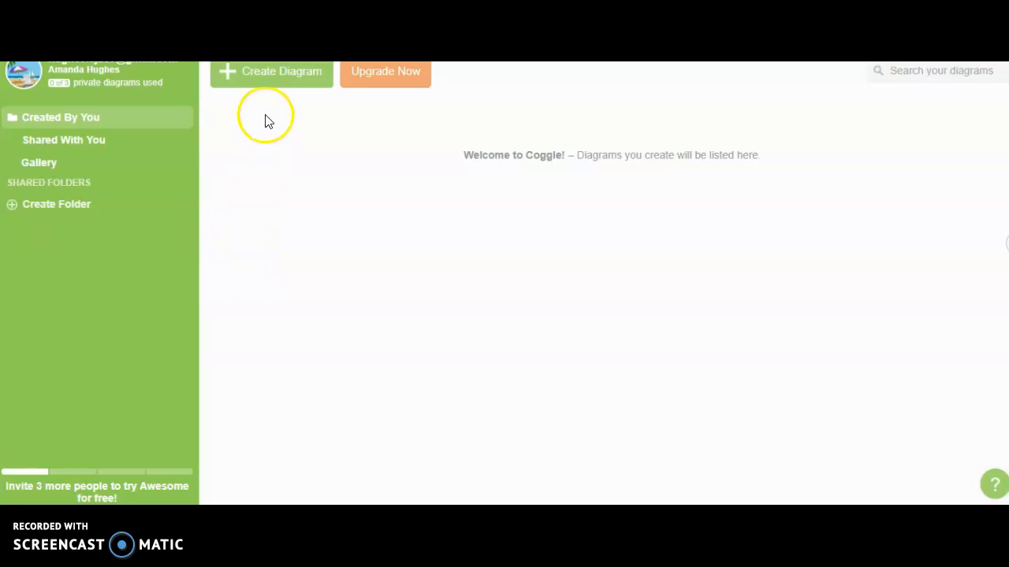
pyautogui.click(253, 75)
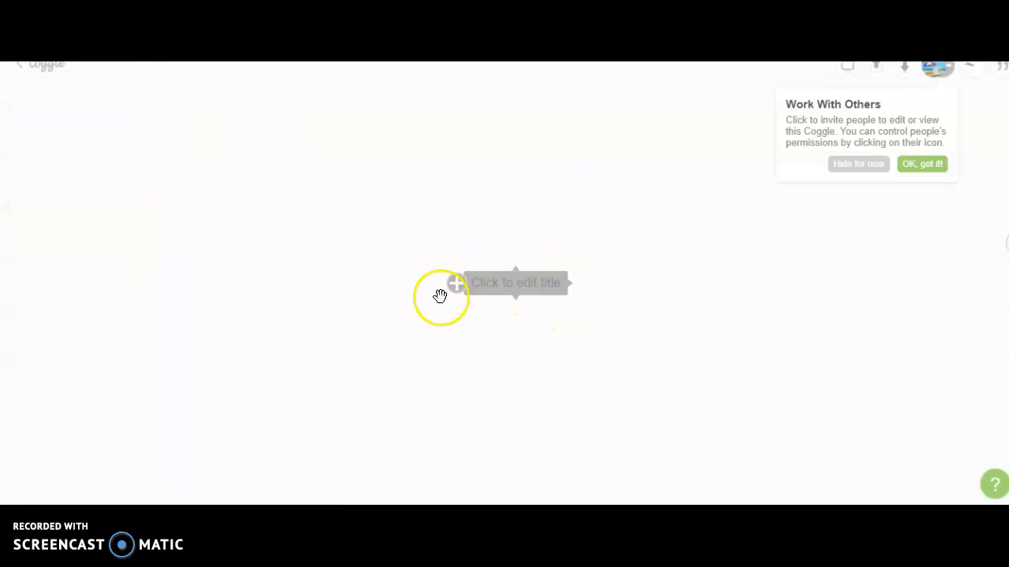
# Title the central topic of the diagram "Environmental Problem: Dams".
pyautogui.moveTo(454, 254)
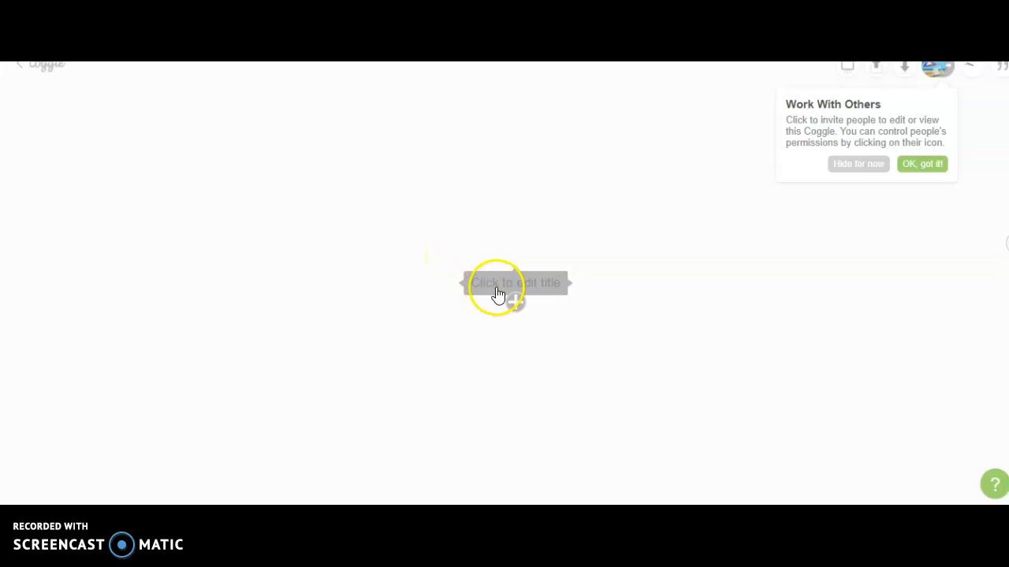
pyautogui.click(509, 284)
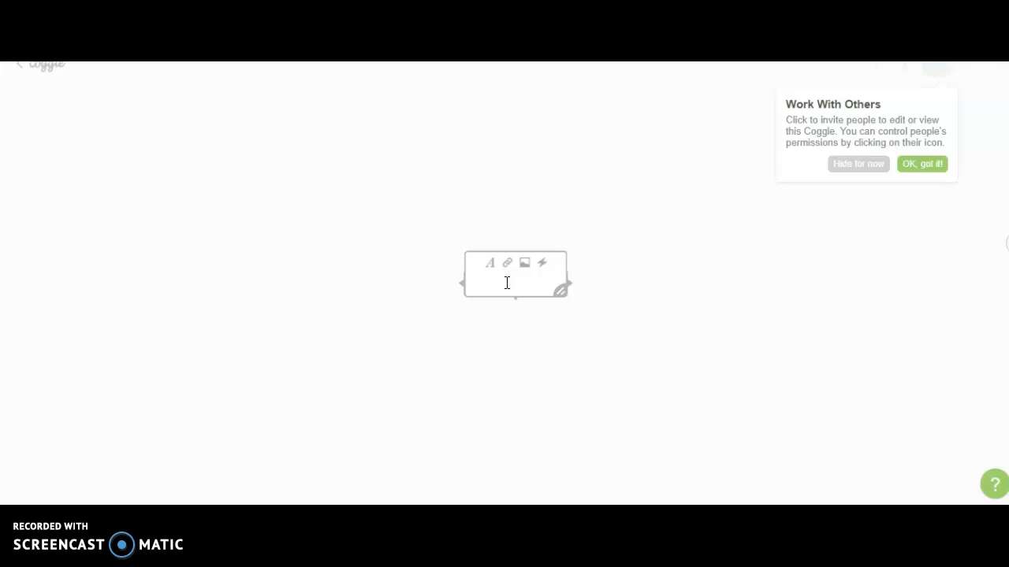
pyautogui.write('Dams')
pyautogui.press('BackSpace')
pyautogui.press('BackSpace')
pyautogui.write('Environmental')
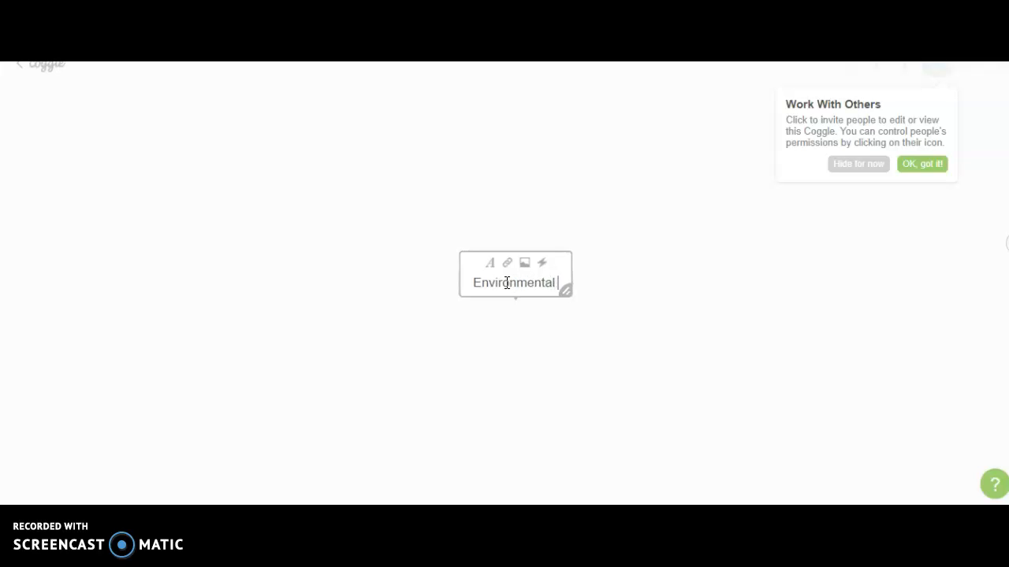
pyautogui.write(' Problem: Dams')
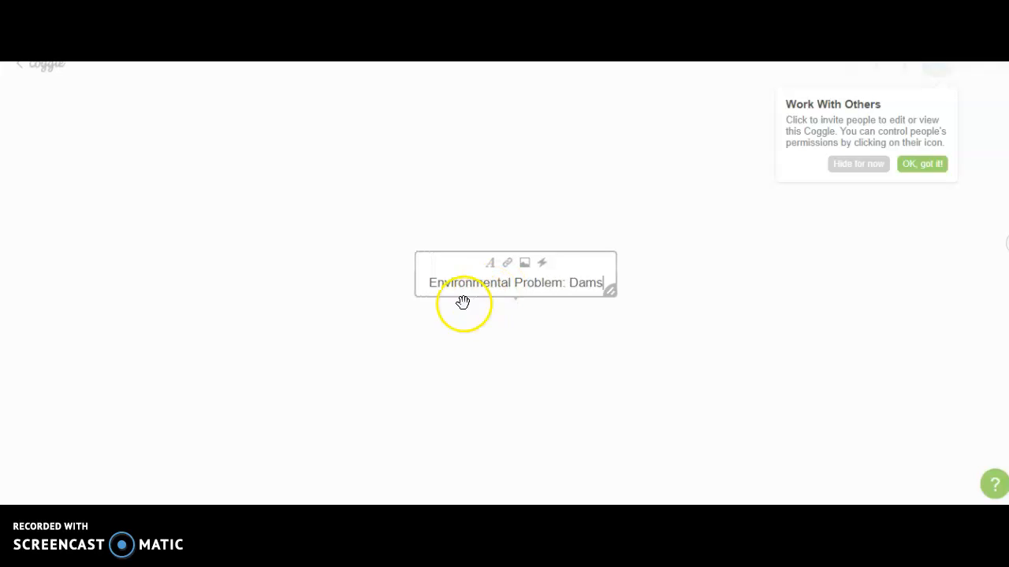
pyautogui.click(390, 324)
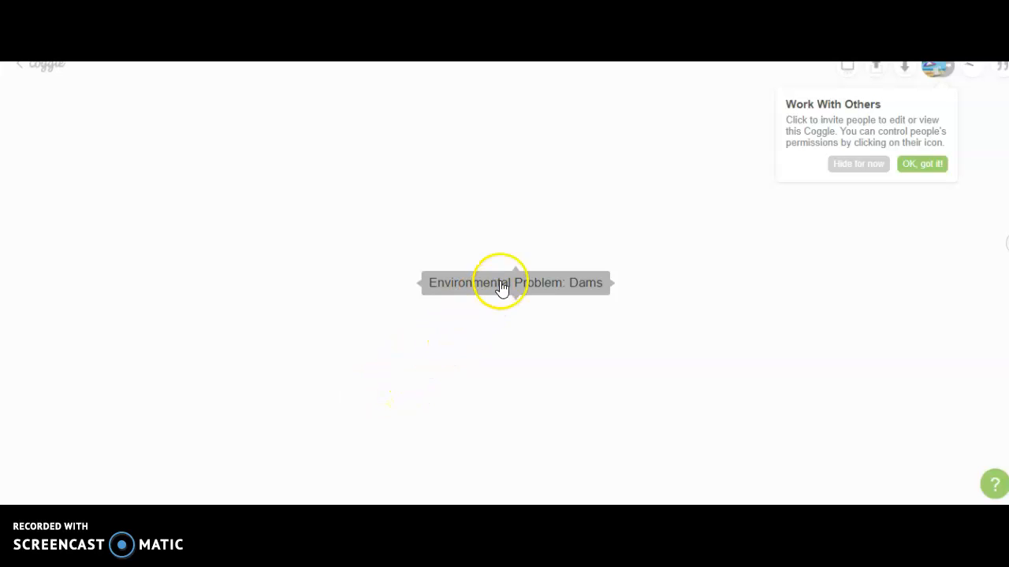
# Add a "Causes" branch going up from the central topic and an "Effects" branch going out to its left.
pyautogui.moveTo(500, 302)
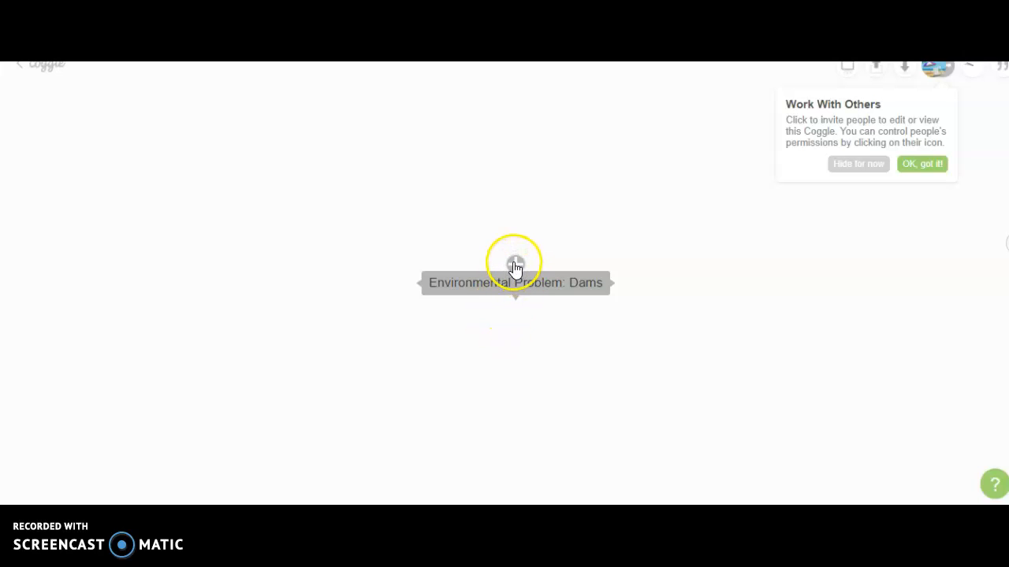
pyautogui.click(514, 263)
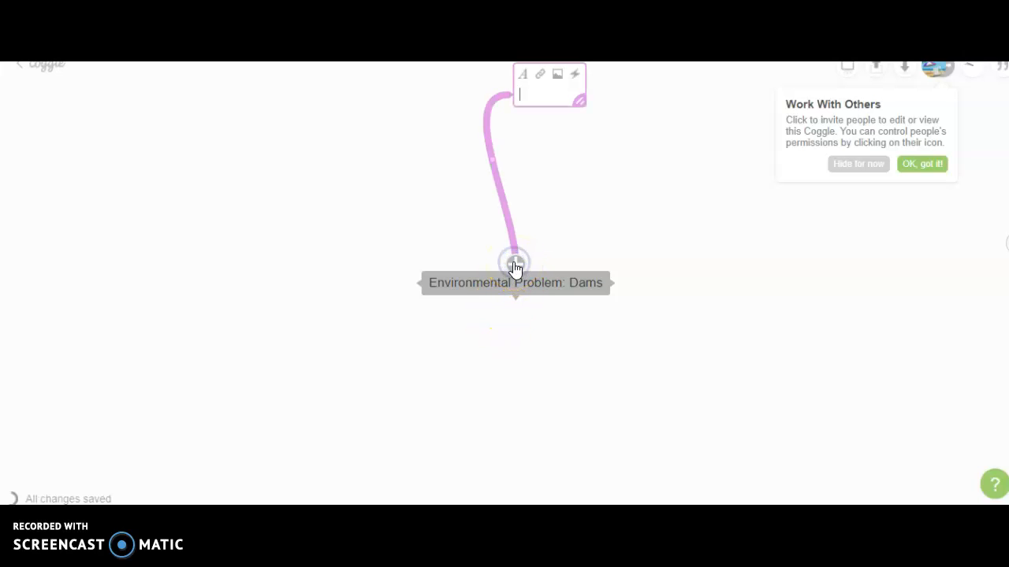
pyautogui.write('Cas')
pyautogui.press('BackSpace')
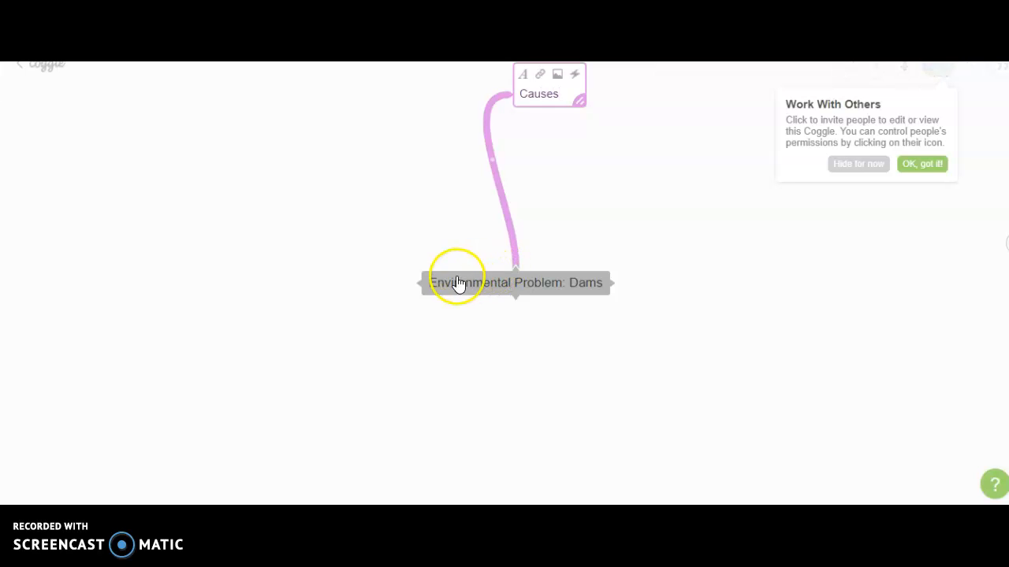
pyautogui.click(413, 284)
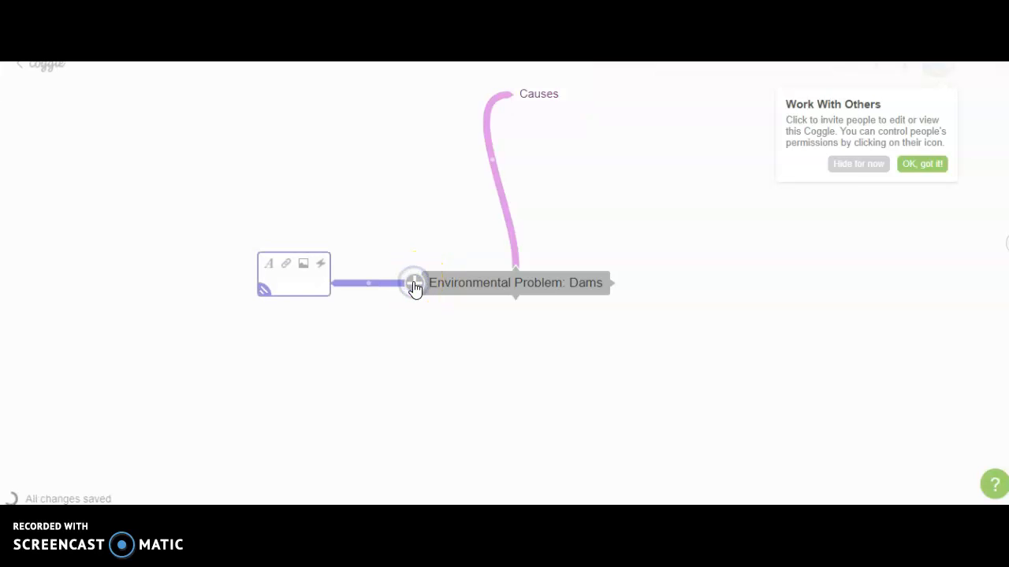
pyautogui.write('Effects')
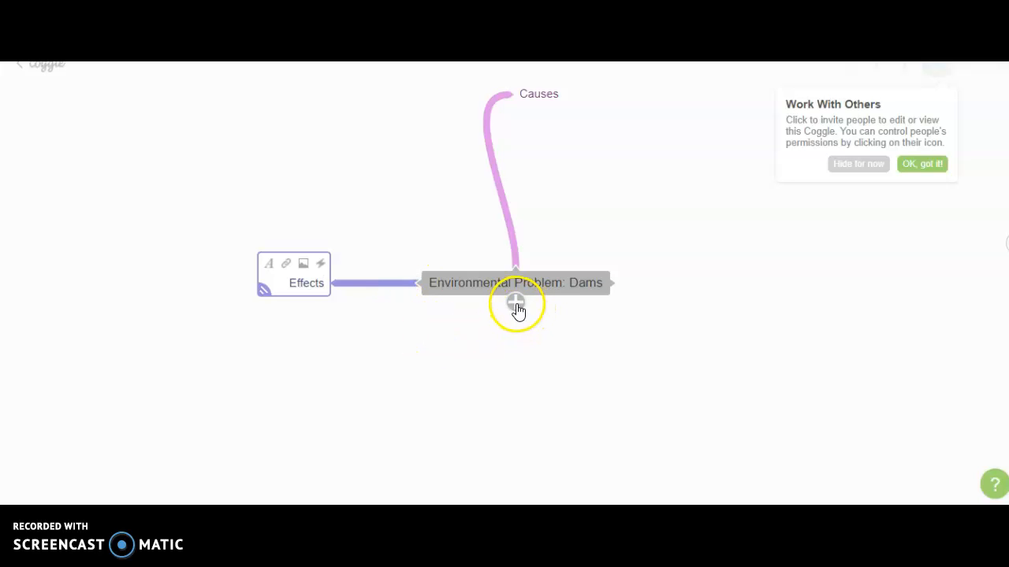
# Add a "Solutions" branch going down from the central topic and a "Definition" branch going out to its right.
pyautogui.click(516, 303)
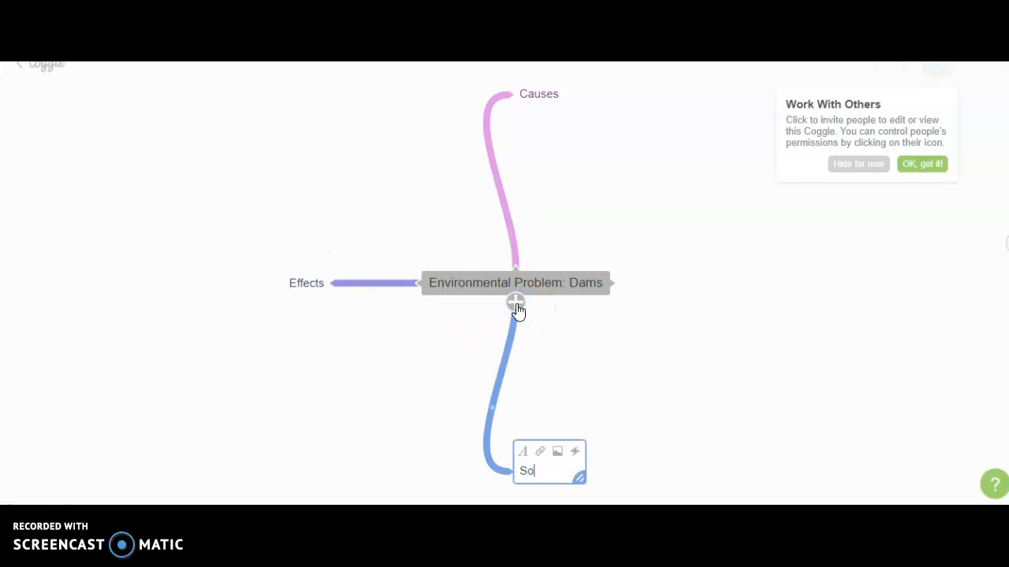
pyautogui.write('Solutions')
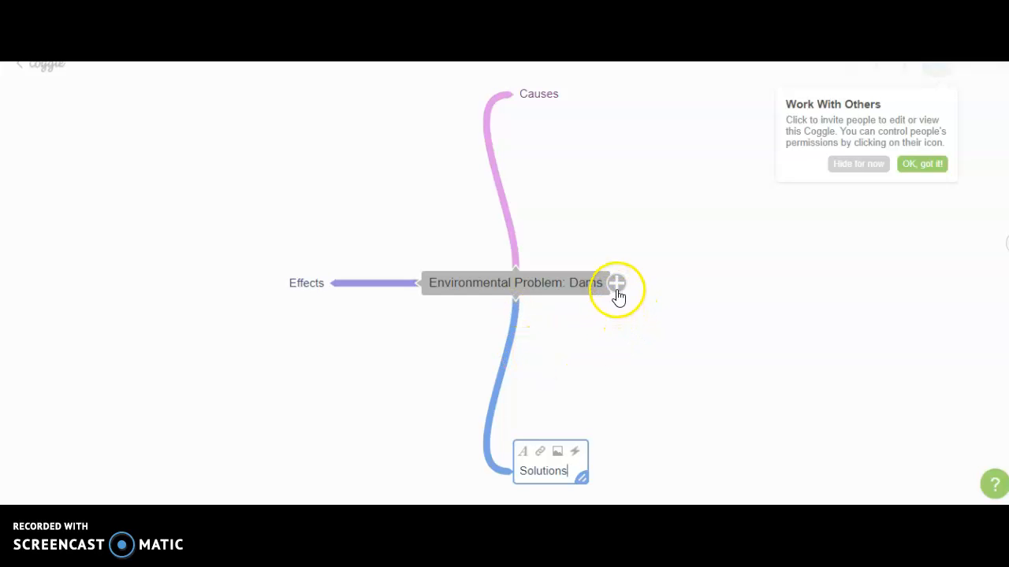
pyautogui.click(617, 282)
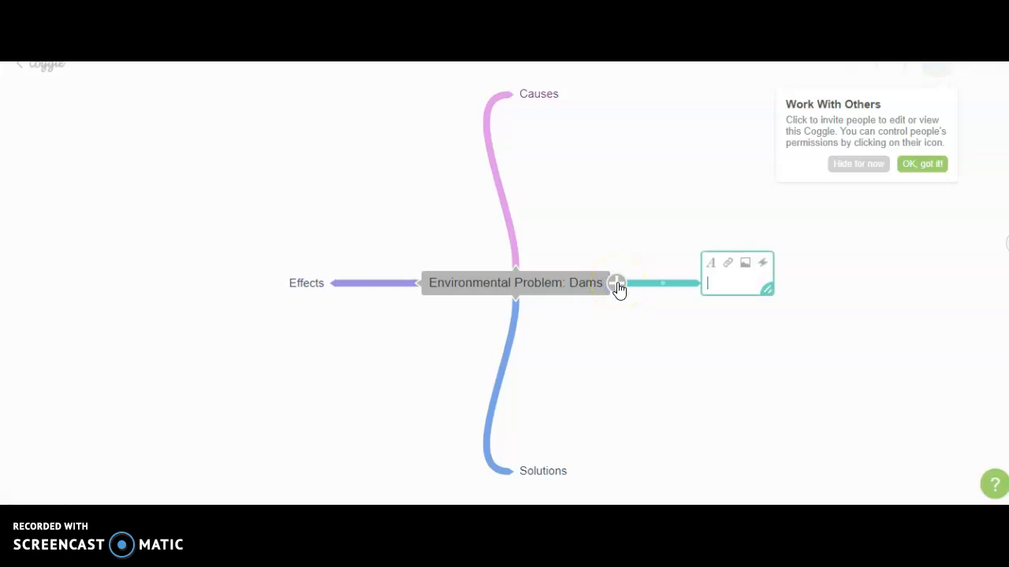
pyautogui.write('Definition')
pyautogui.click(617, 348)
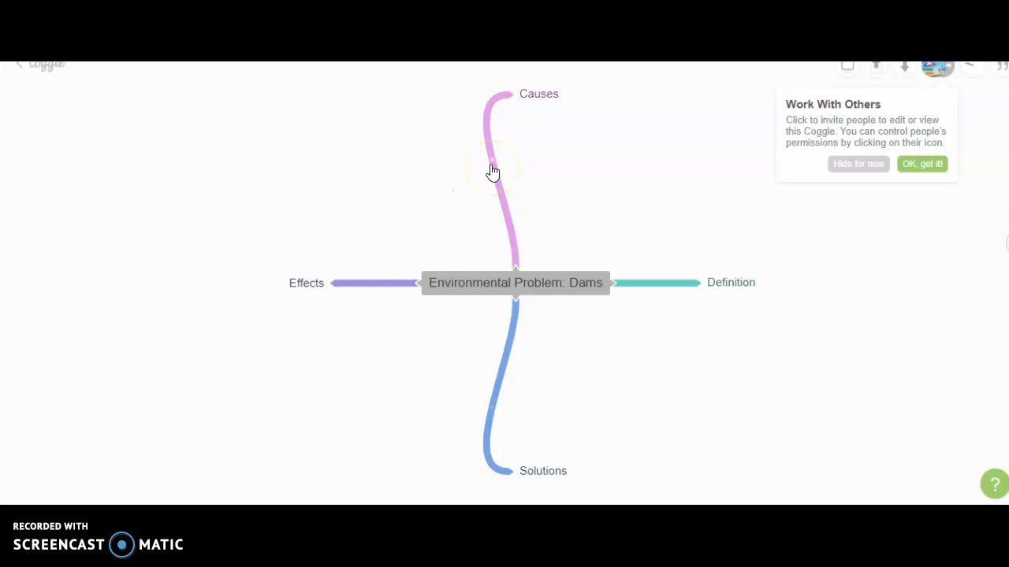
# Add a sub-branch to Effects reading "Fish can't swim upstream to lay eggs in calm waters".
pyautogui.moveTo(331, 286)
pyautogui.click(324, 282)
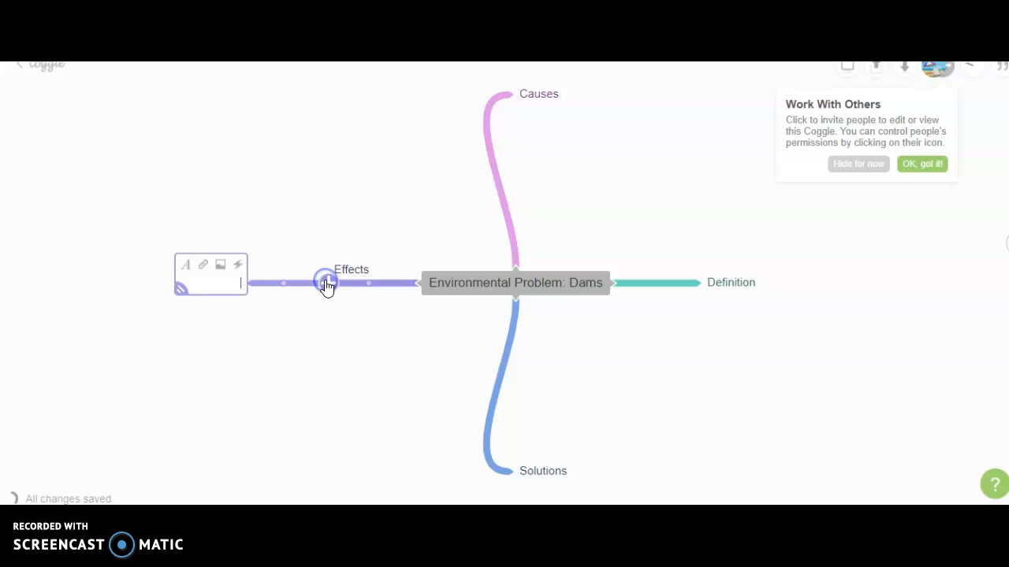
pyautogui.write('Fish can')
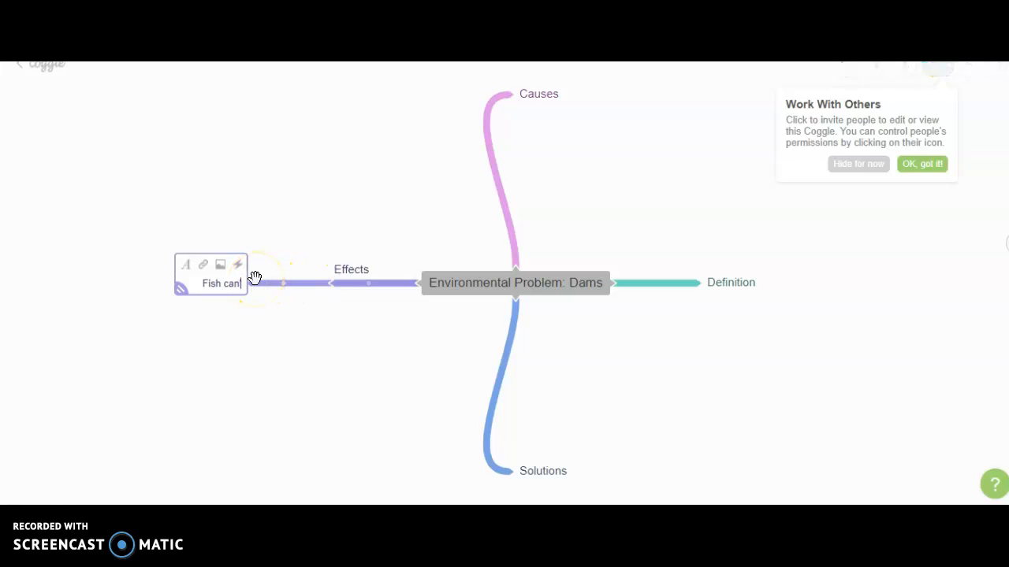
pyautogui.write("'t swim up")
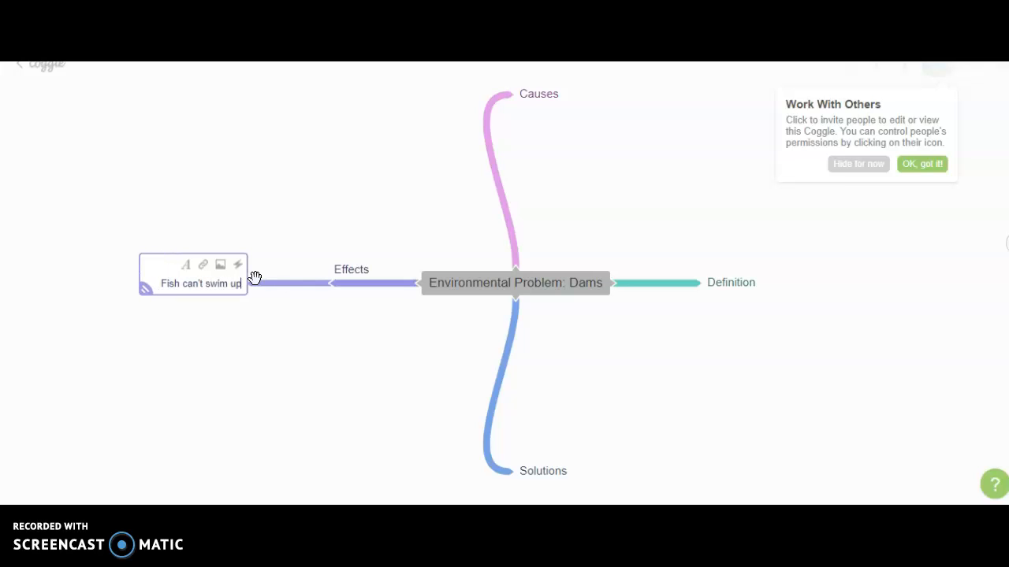
pyautogui.write('stream to ')
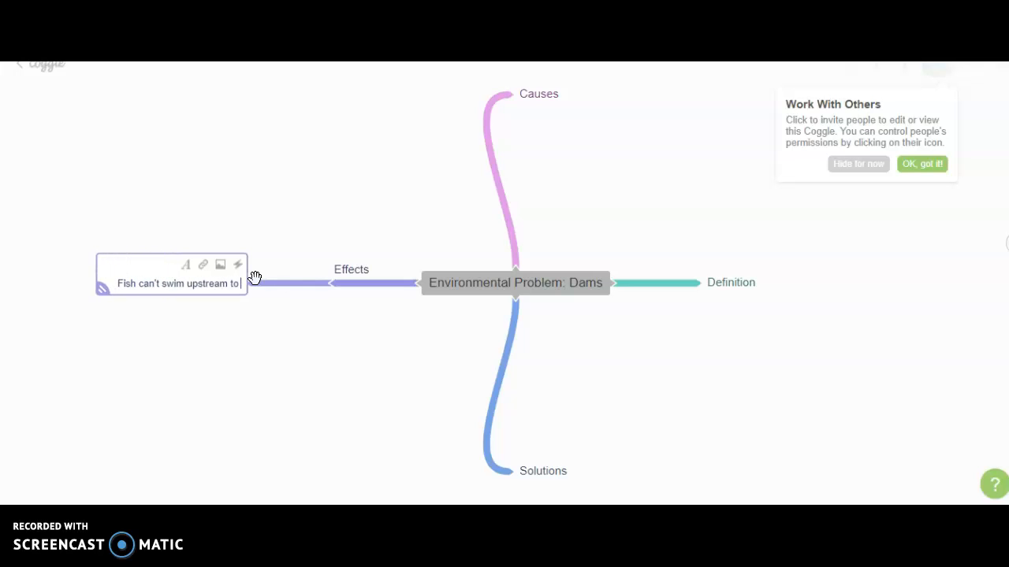
pyautogui.write('lay eggs in c')
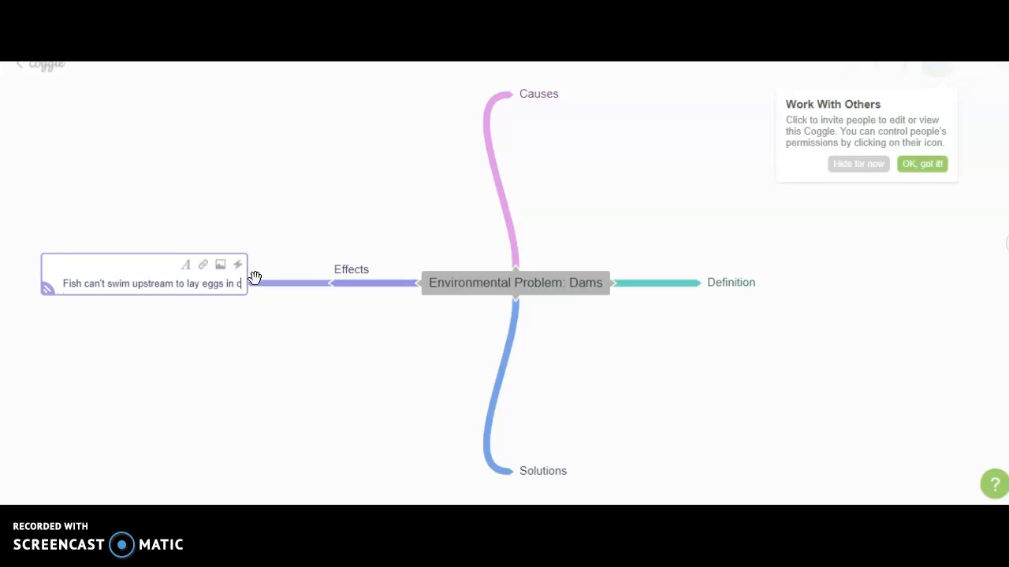
pyautogui.write('alm waters')
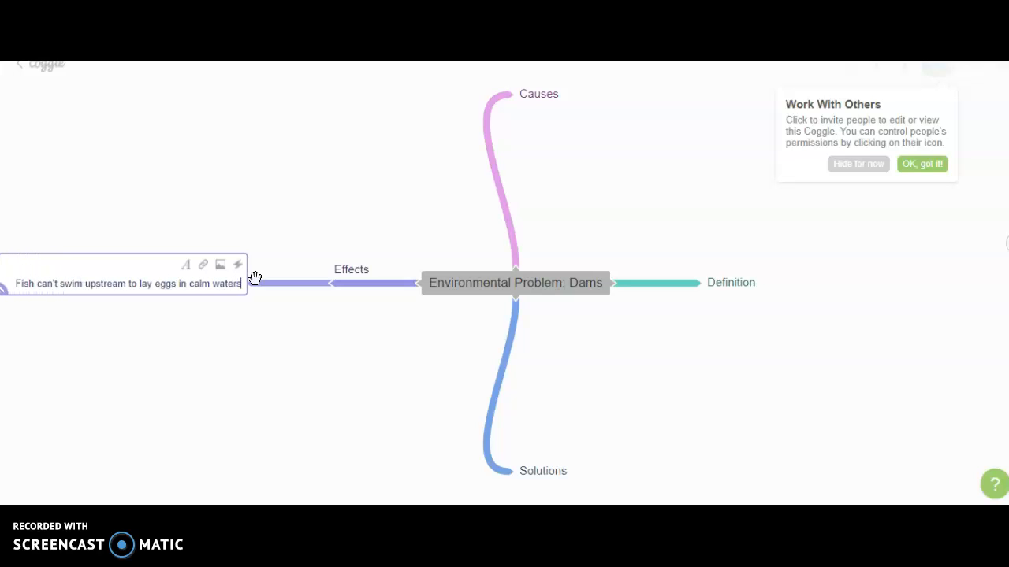
pyautogui.click(239, 352)
# Add a second sub-branch to Effects reading "Sediment can't flow downstream".
pyautogui.click(316, 291)
pyautogui.moveTo(331, 292)
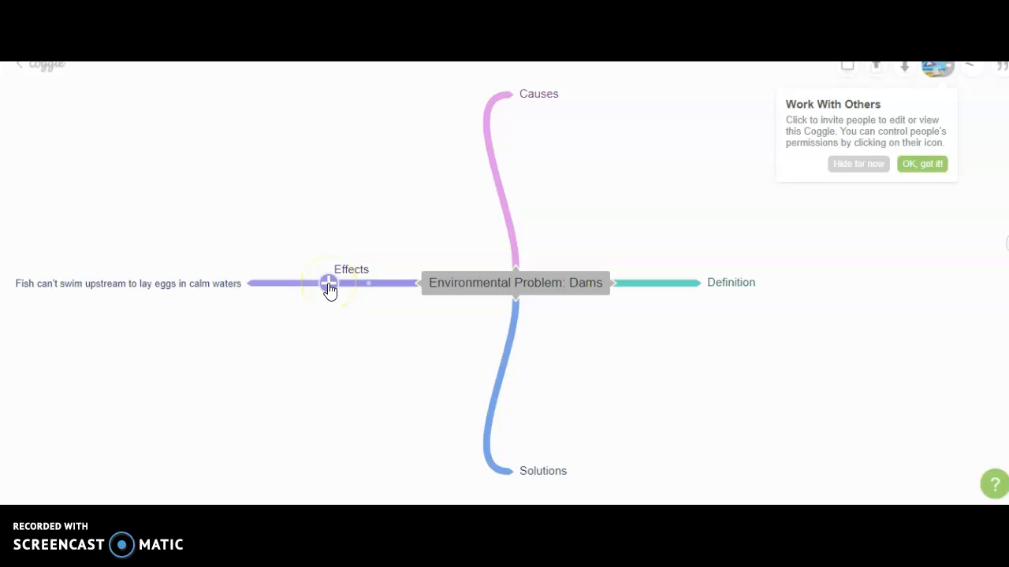
pyautogui.click(328, 285)
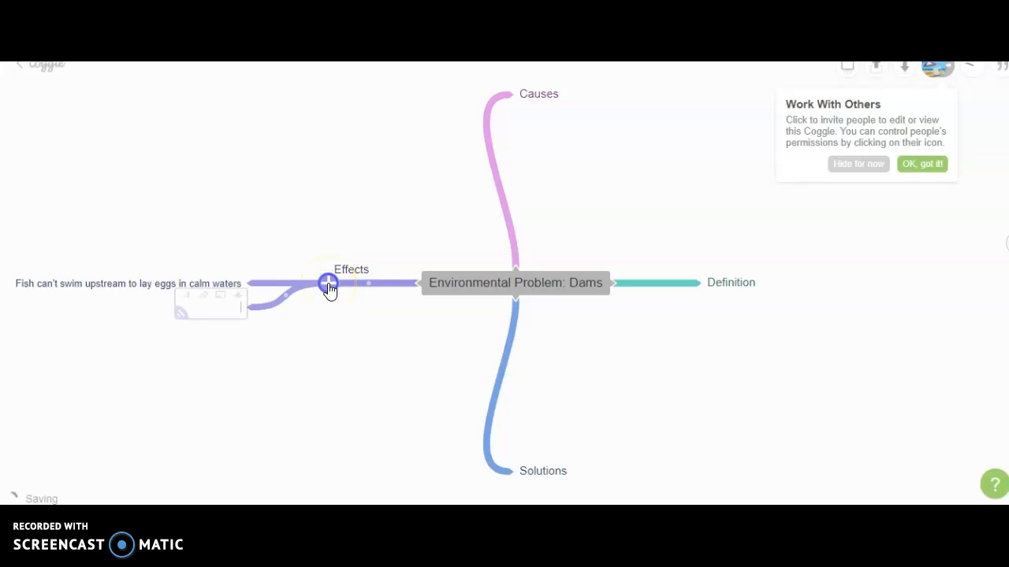
pyautogui.write("Sediment can't")
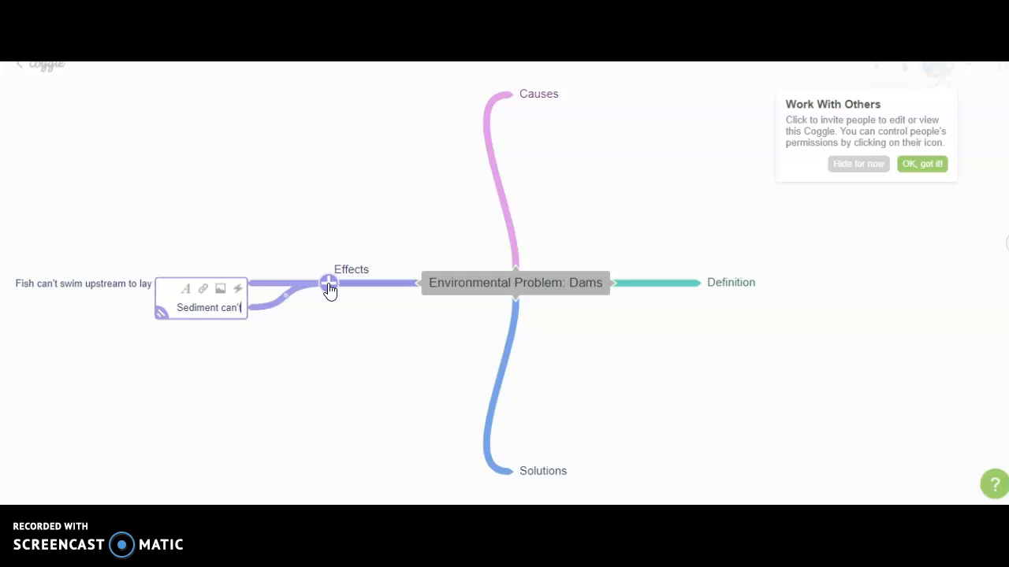
pyautogui.write(' flow downstream')
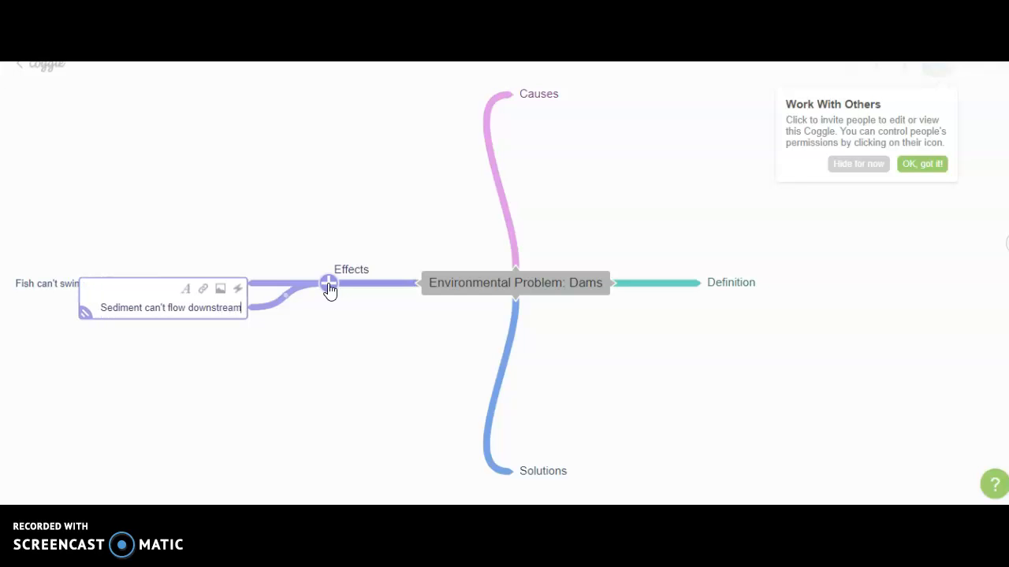
pyautogui.click(313, 323)
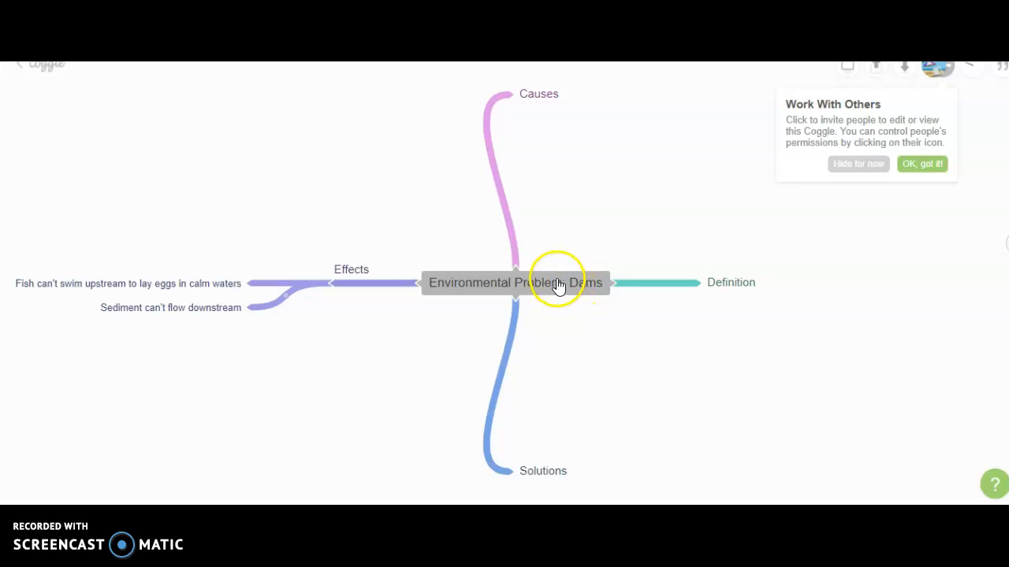
# Add a sub-branch to Causes reading "Hydroelectricity".
pyautogui.click(519, 100)
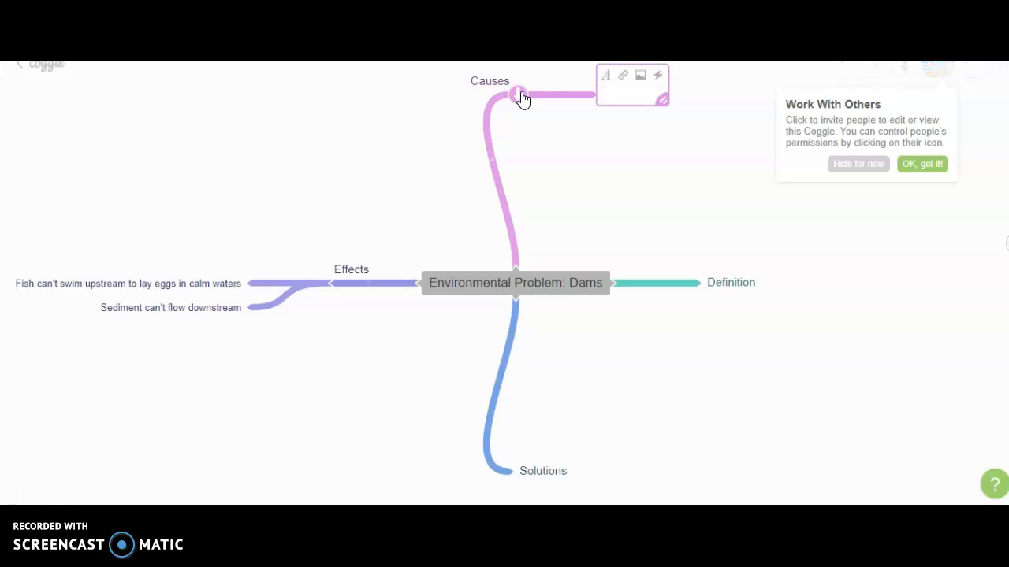
pyautogui.write('Hydroelectricity')
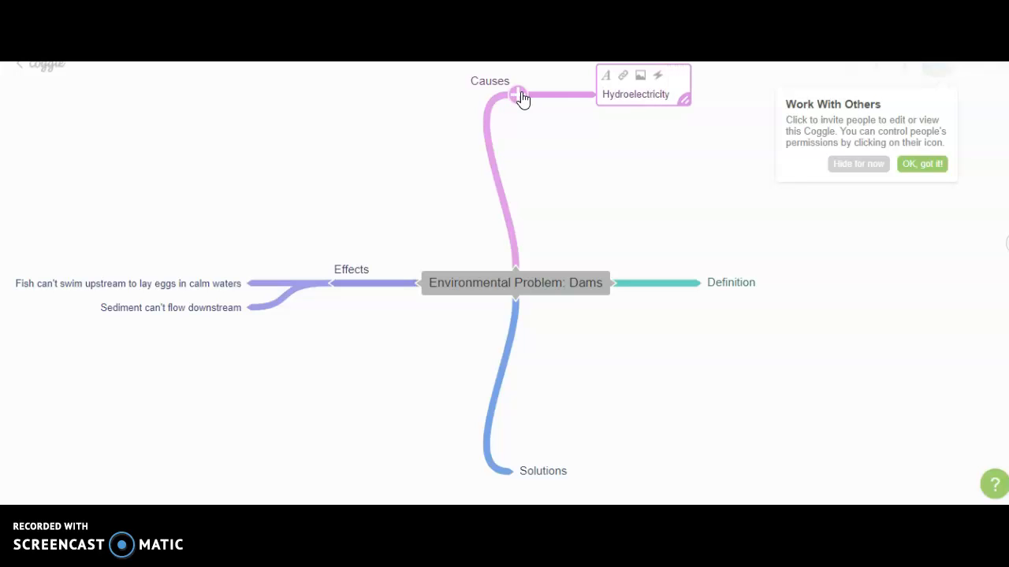